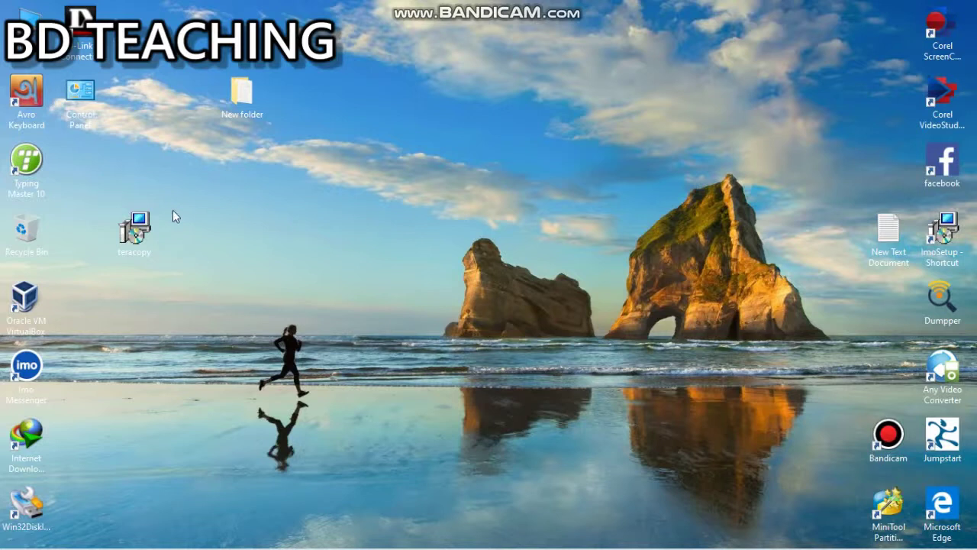
- Start the TeraCopy 3.26 setup from the desktop installer and accept the license agreement
{"action": "left_click_drag", "start_coordinate": [129, 233], "coordinate": [403, 160]}
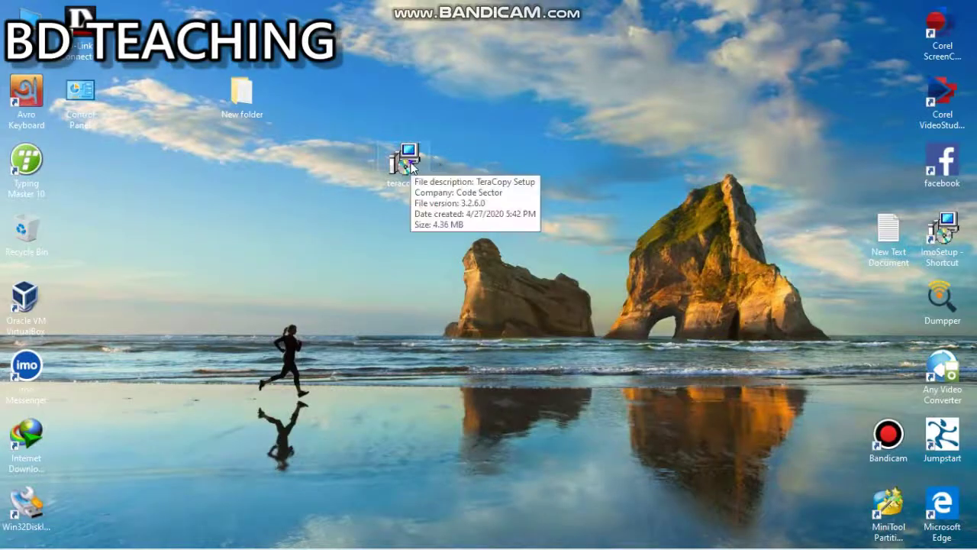
{"action": "double_click", "coordinate": [412, 174]}
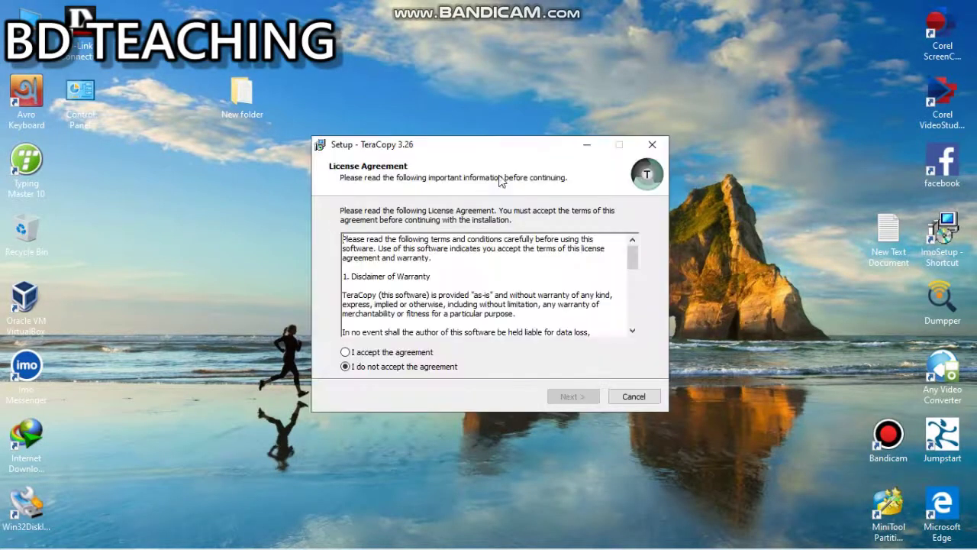
{"action": "left_click", "coordinate": [386, 352]}
{"action": "left_click", "coordinate": [563, 399]}
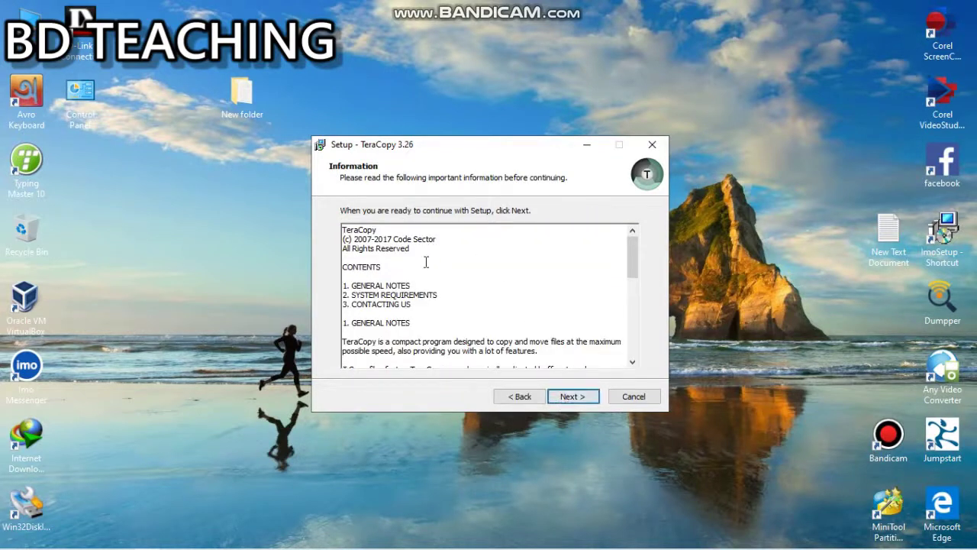
- Install the normal version of TeraCopy into C:\Program Files\TeraCopy, with a desktop shortcut added
{"action": "scroll", "coordinate": [393, 275], "scroll_direction": "down", "scroll_amount": 10}
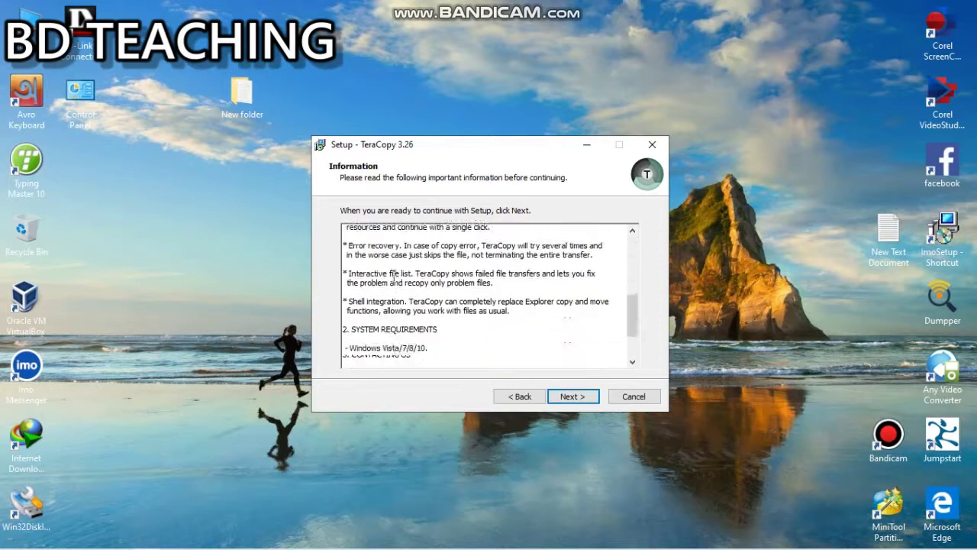
{"action": "left_click", "coordinate": [563, 399]}
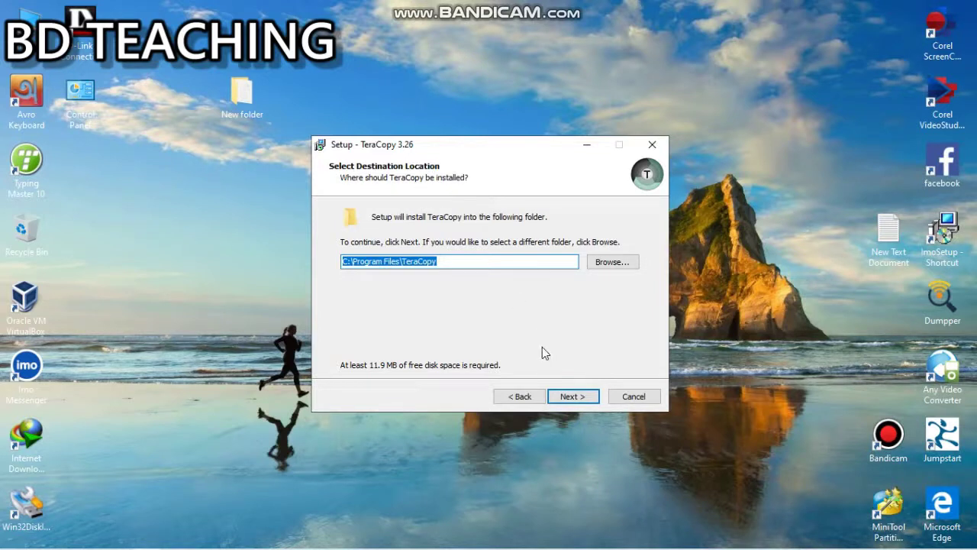
{"action": "left_click", "coordinate": [572, 396]}
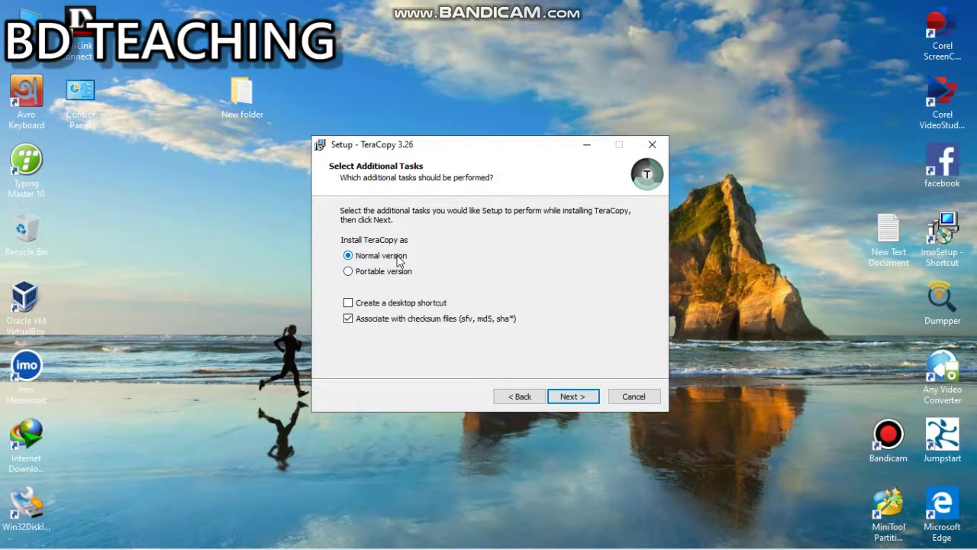
{"action": "left_click", "coordinate": [349, 304]}
{"action": "left_click", "coordinate": [571, 397]}
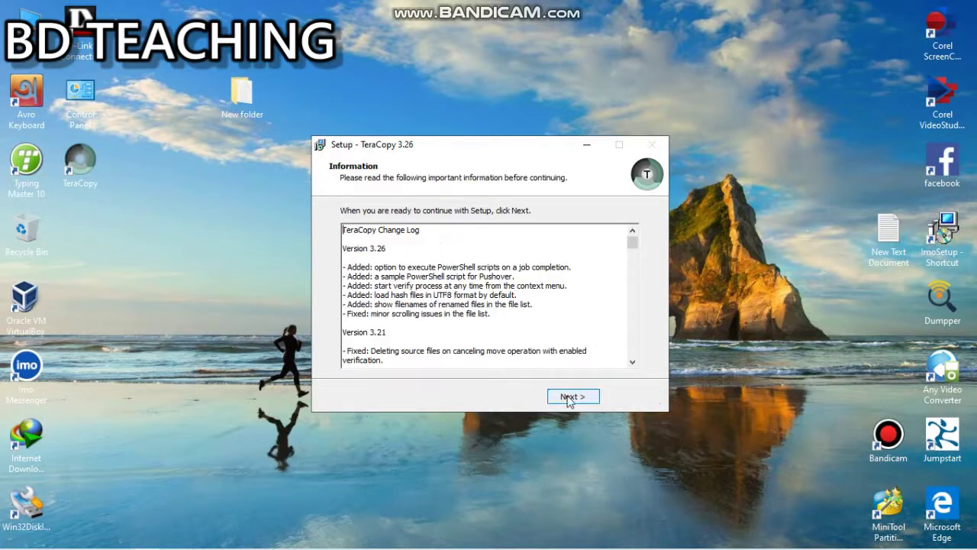
- Continue past the change log, finish the setup and close the TeraCopy window
{"action": "left_click", "coordinate": [571, 399]}
{"action": "left_click", "coordinate": [574, 398]}
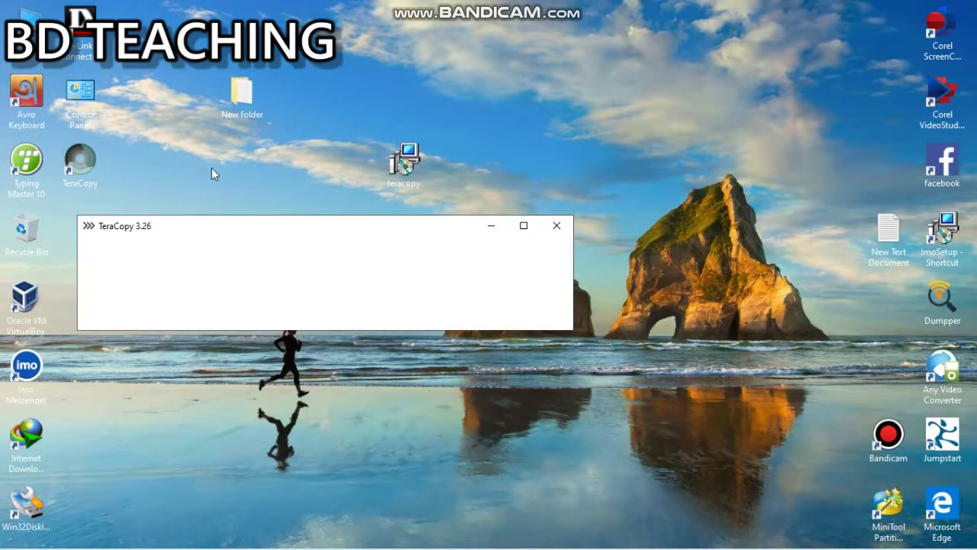
{"action": "left_click", "coordinate": [569, 229]}
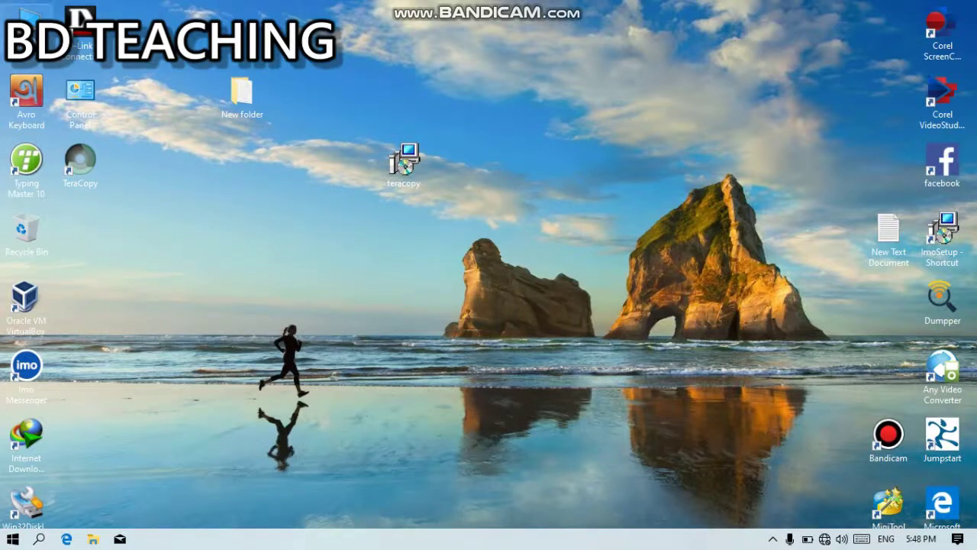
- Switch to File Explorer and open the YOSUF ZULEKHA folder inside video song on drive D:
{"action": "key", "text": "super+e"}
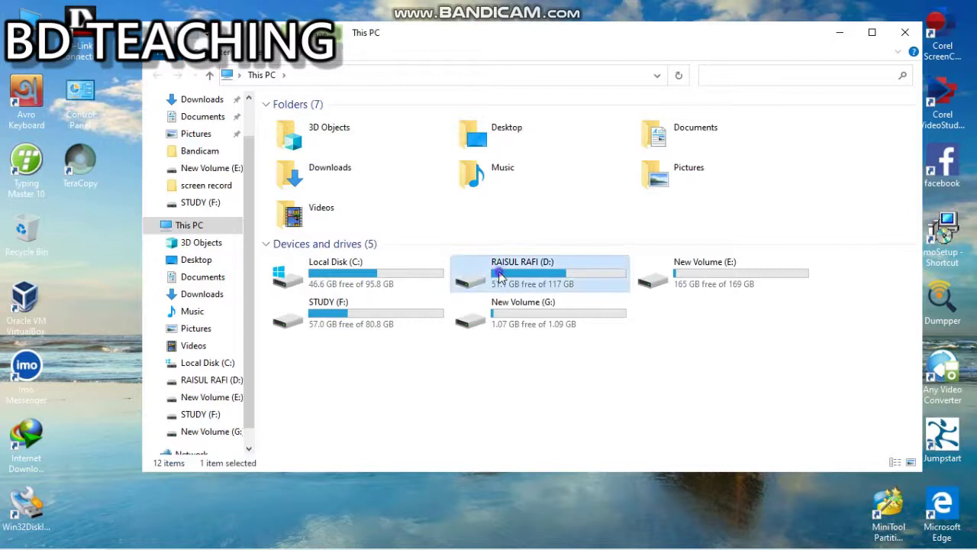
{"action": "double_click", "coordinate": [500, 276]}
{"action": "left_click", "coordinate": [345, 200]}
{"action": "double_click", "coordinate": [348, 201]}
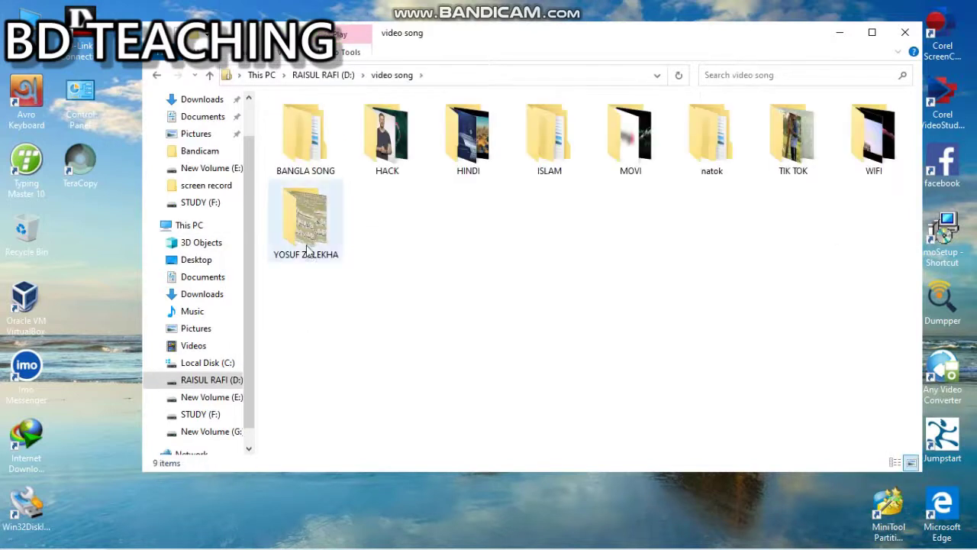
{"action": "double_click", "coordinate": [302, 241]}
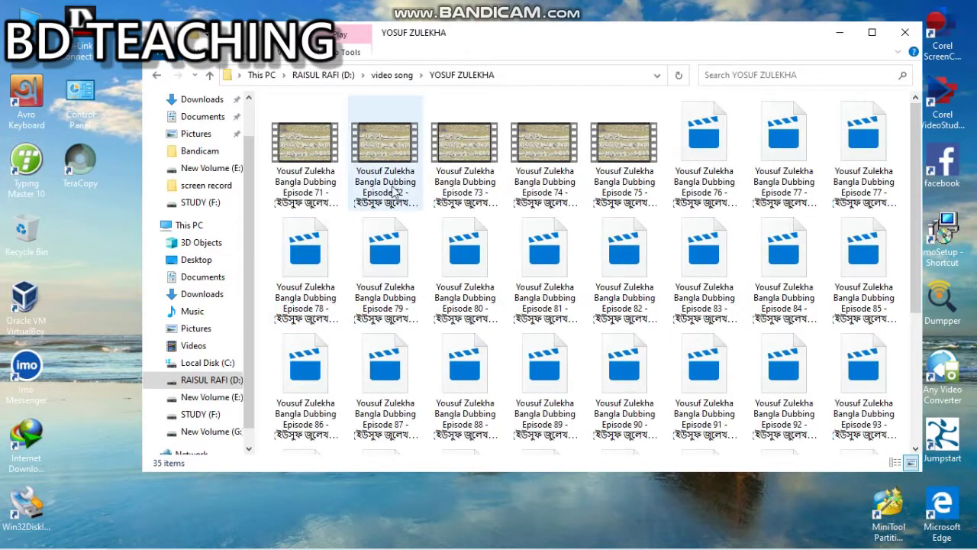
- Select the first two rows of episode videos and check their combined size in the file properties
{"action": "left_click_drag", "start_coordinate": [258, 112], "coordinate": [896, 241]}
{"action": "right_click", "coordinate": [842, 247]}
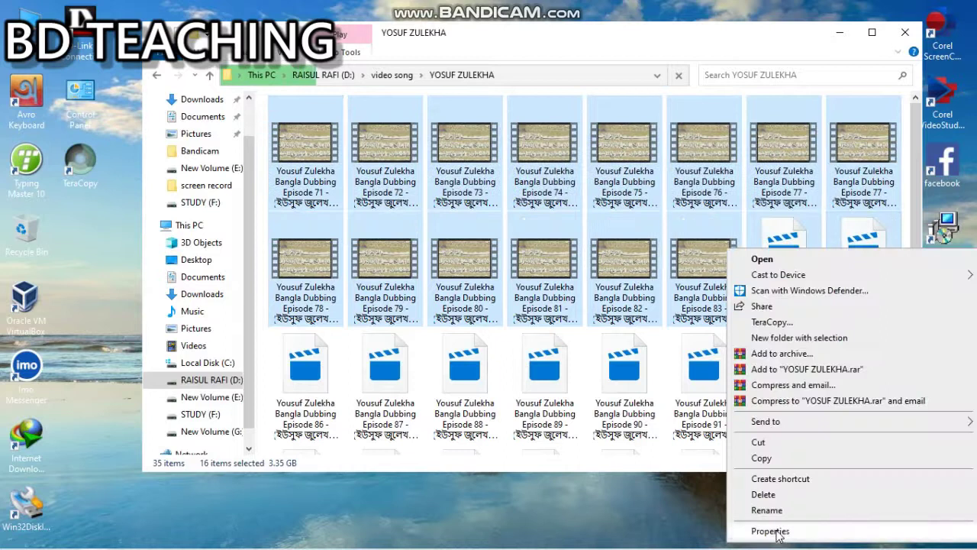
{"action": "left_click", "coordinate": [773, 530]}
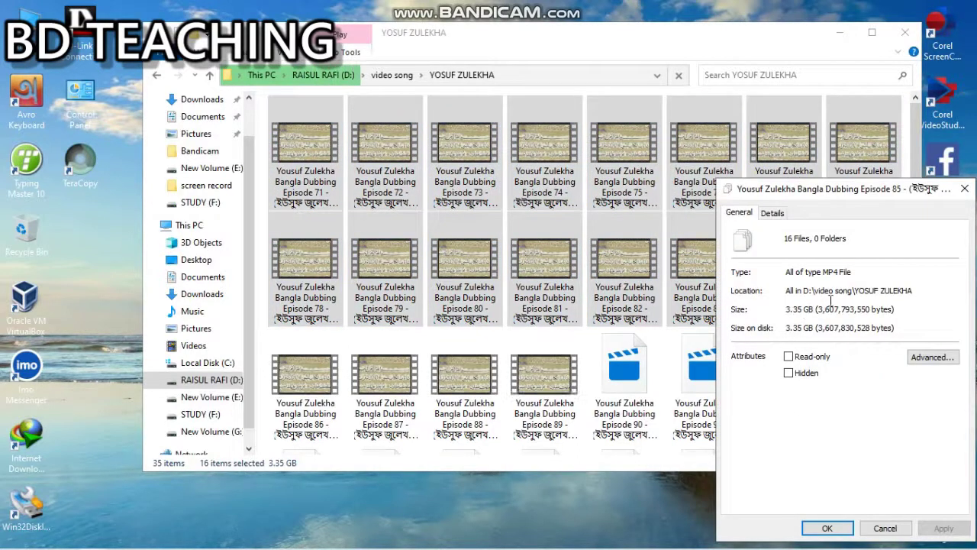
{"action": "left_click", "coordinate": [965, 190]}
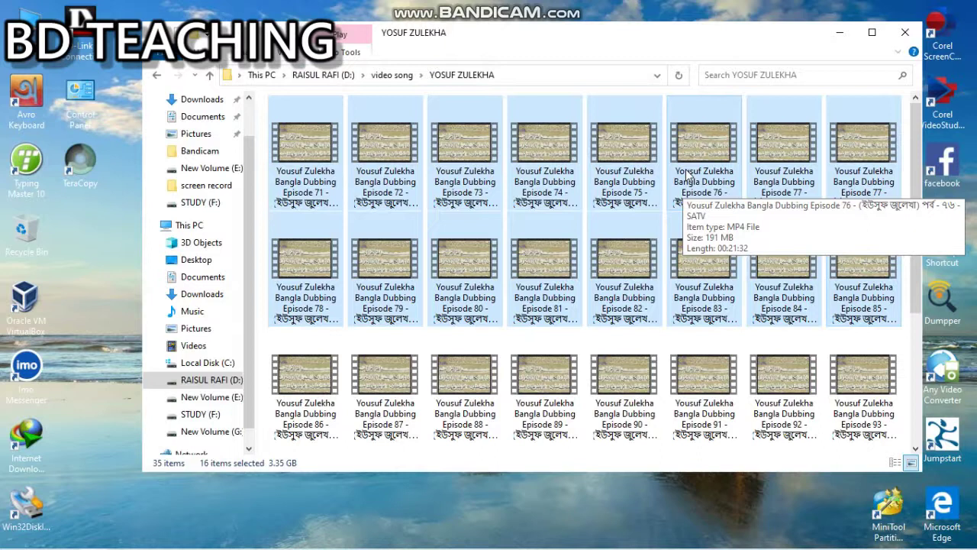
- Send the selected videos to TeraCopy and remove the separate job holding only the Episode 77 video
{"action": "right_click", "coordinate": [686, 172]}
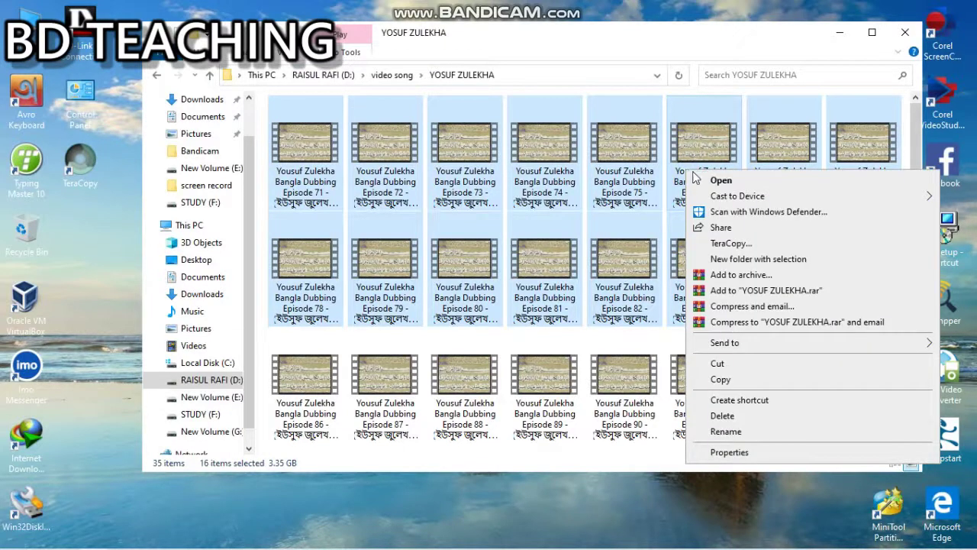
{"action": "left_click", "coordinate": [735, 245]}
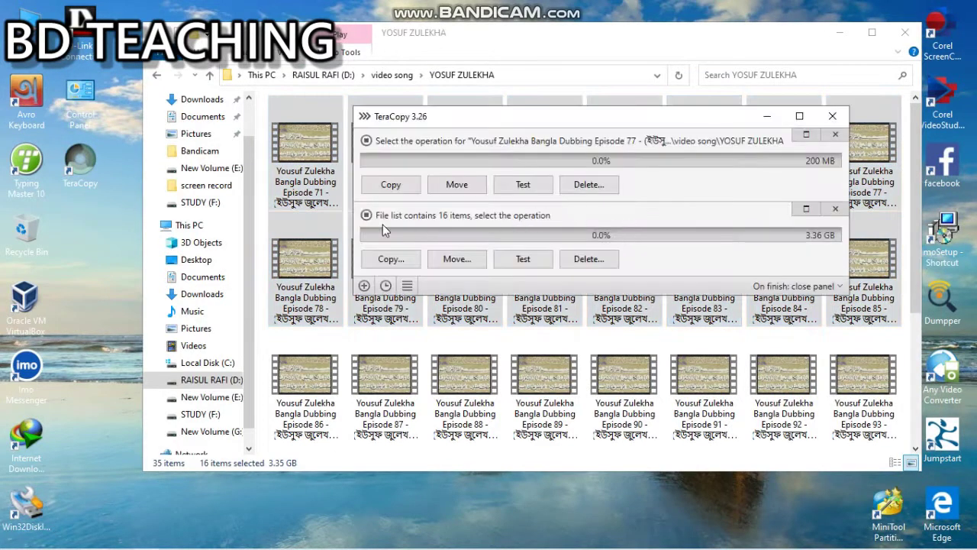
{"action": "left_click", "coordinate": [800, 116]}
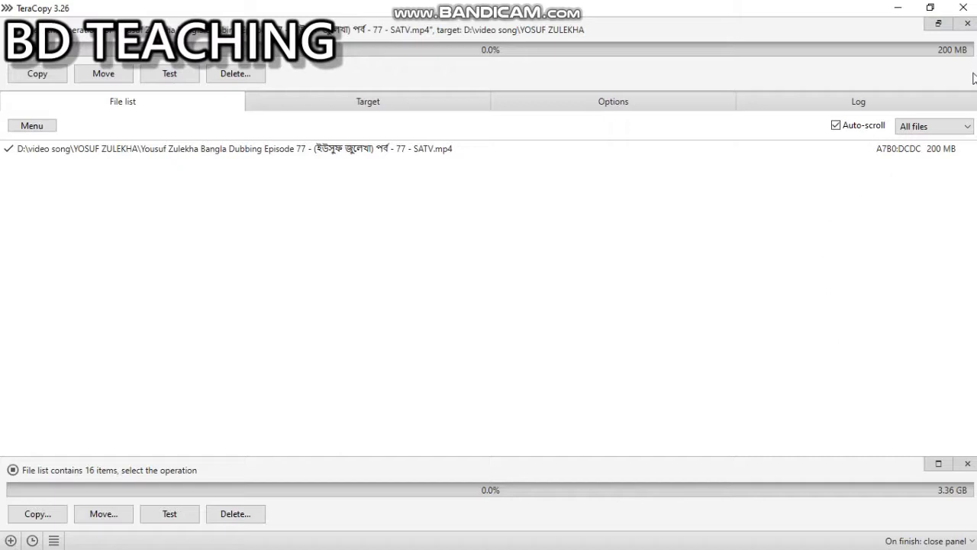
{"action": "left_click", "coordinate": [968, 23]}
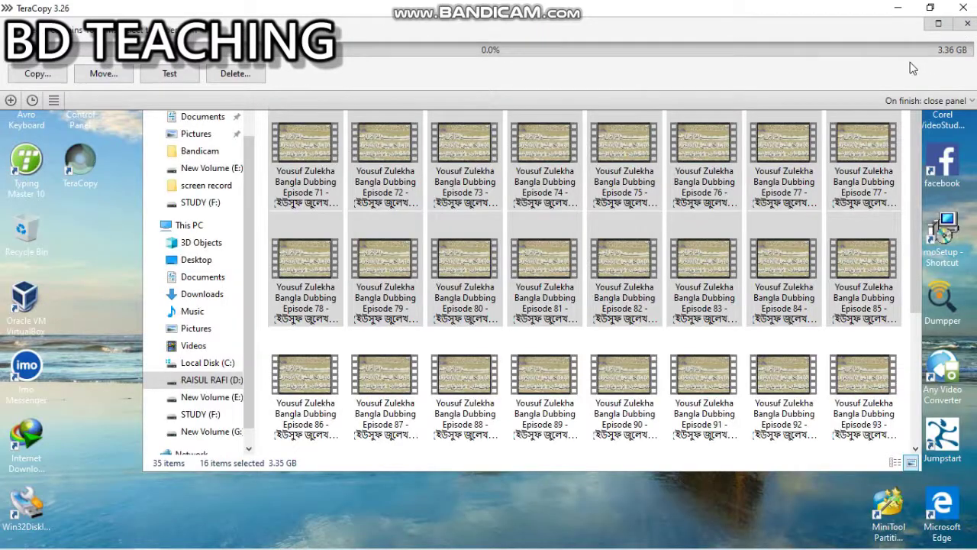
- Copy the queued episode videos to the Desktop folder with TeraCopy and close its window
{"action": "left_click", "coordinate": [44, 76]}
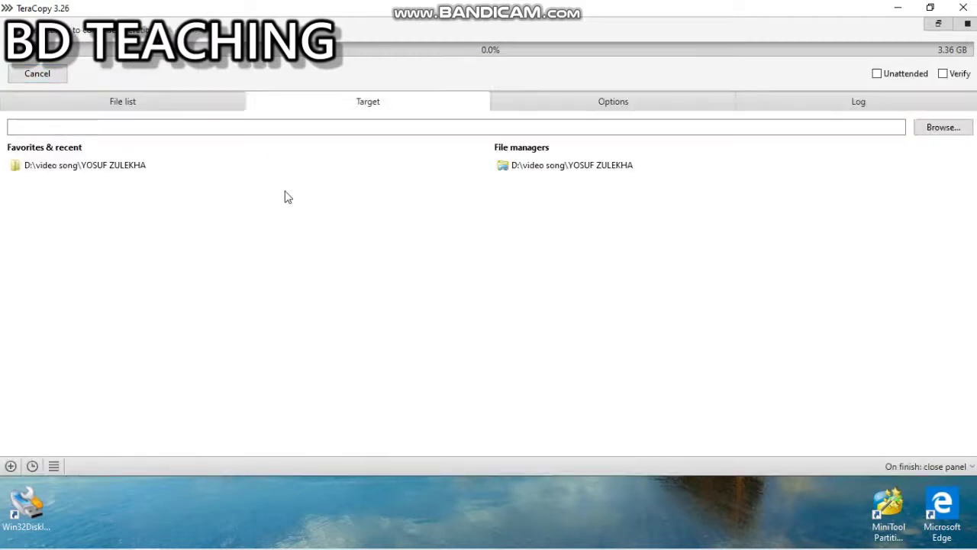
{"action": "left_click", "coordinate": [939, 130]}
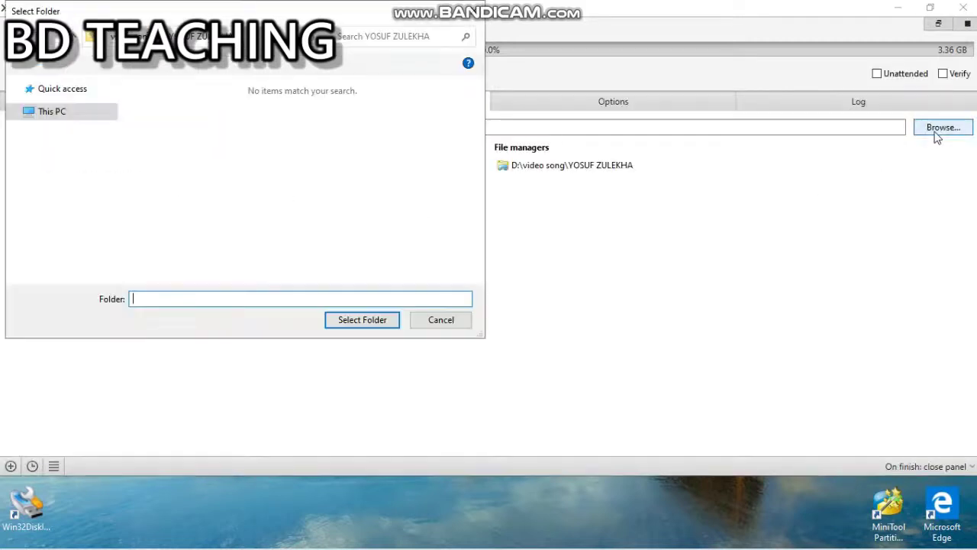
{"action": "scroll", "coordinate": [53, 195], "scroll_direction": "up", "scroll_amount": 2}
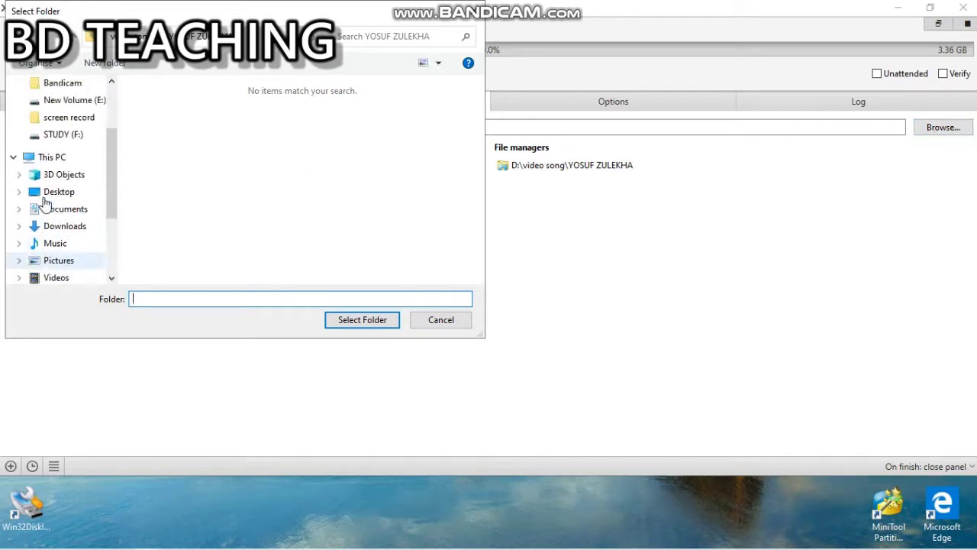
{"action": "scroll", "coordinate": [59, 169], "scroll_direction": "down", "scroll_amount": 2}
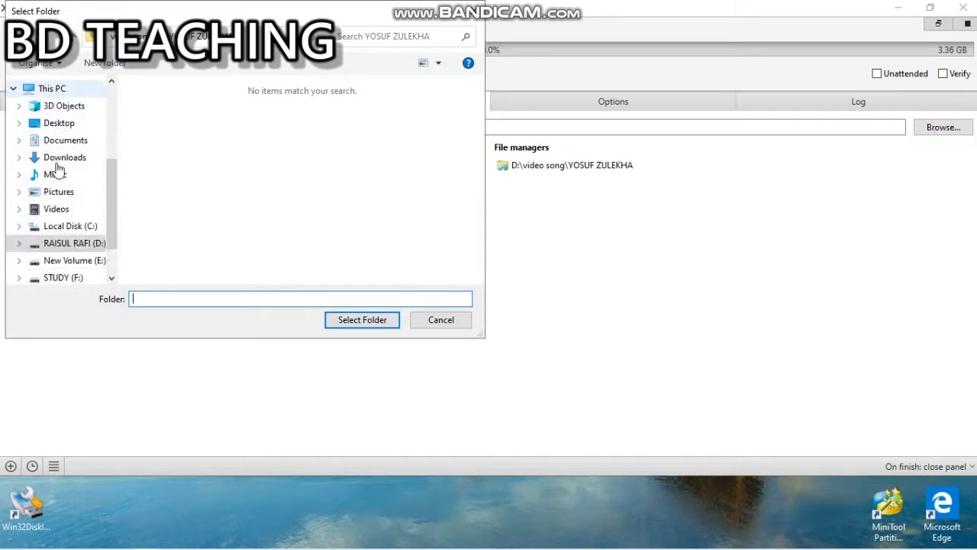
{"action": "scroll", "coordinate": [58, 168], "scroll_direction": "down", "scroll_amount": 1}
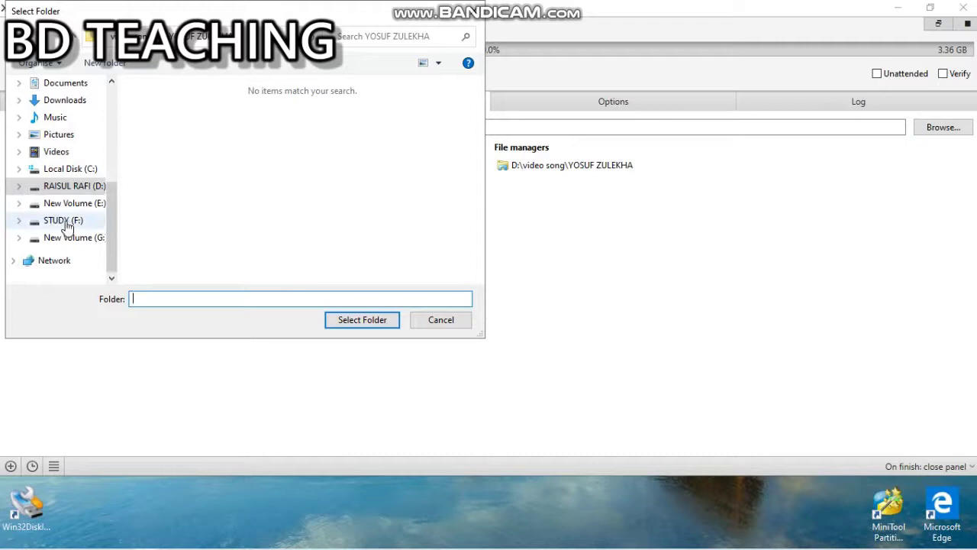
{"action": "scroll", "coordinate": [66, 187], "scroll_direction": "up", "scroll_amount": 2}
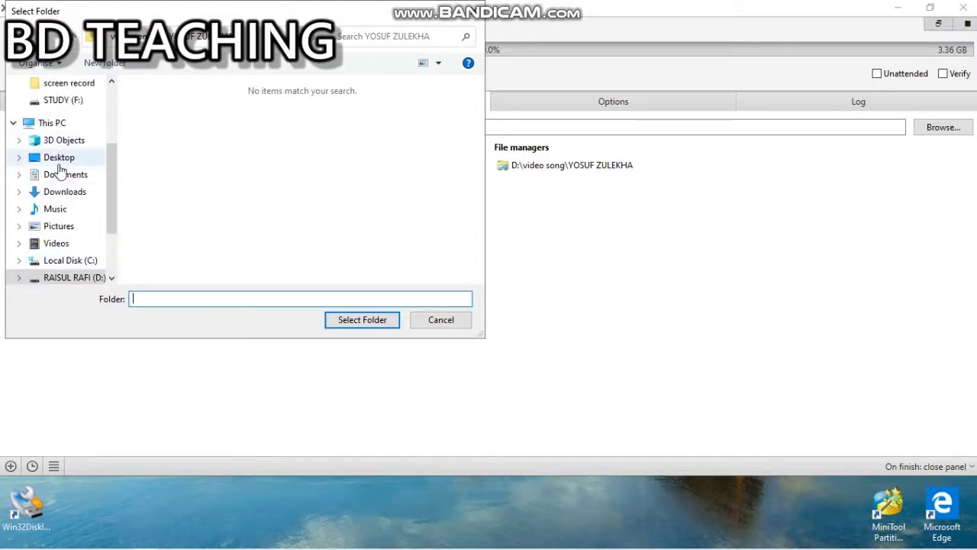
{"action": "left_click", "coordinate": [59, 157]}
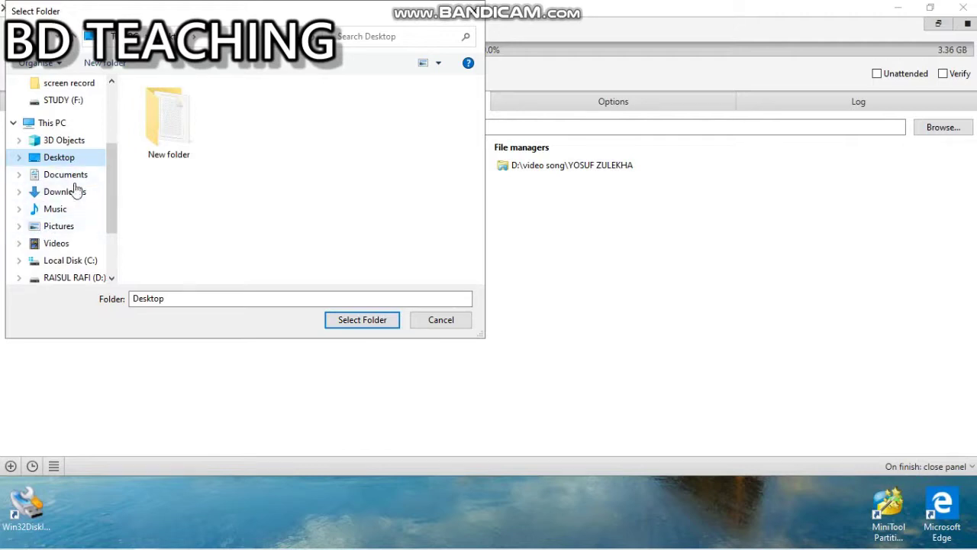
{"action": "left_click", "coordinate": [362, 324]}
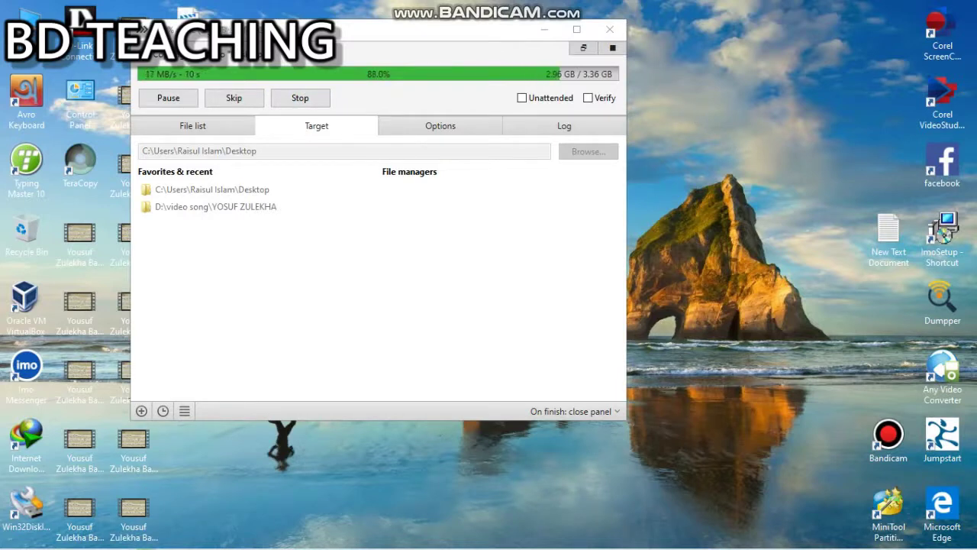
{"action": "left_click_drag", "start_coordinate": [204, 38], "coordinate": [297, 32]}
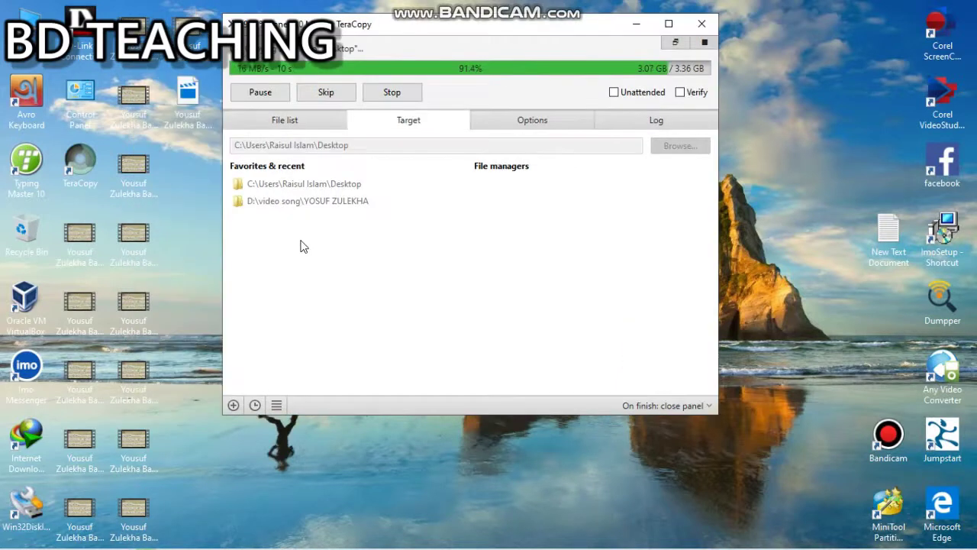
{"action": "left_click", "coordinate": [709, 32]}
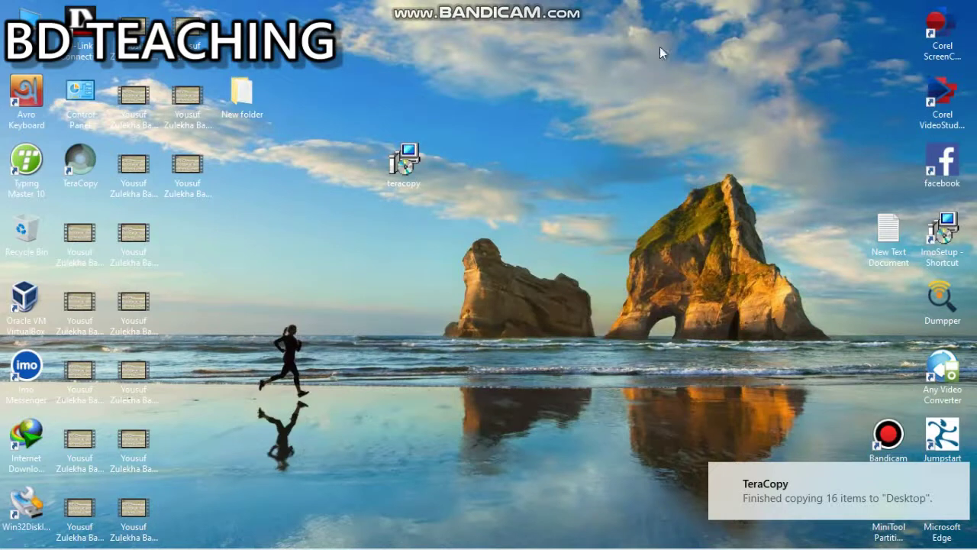
- Move the New folder and teracopy installer icons side by side, away from the copied videos on the desktop
{"action": "left_click_drag", "start_coordinate": [242, 93], "coordinate": [535, 114]}
{"action": "left_click_drag", "start_coordinate": [403, 162], "coordinate": [458, 98]}
{"action": "left_click", "coordinate": [428, 227]}
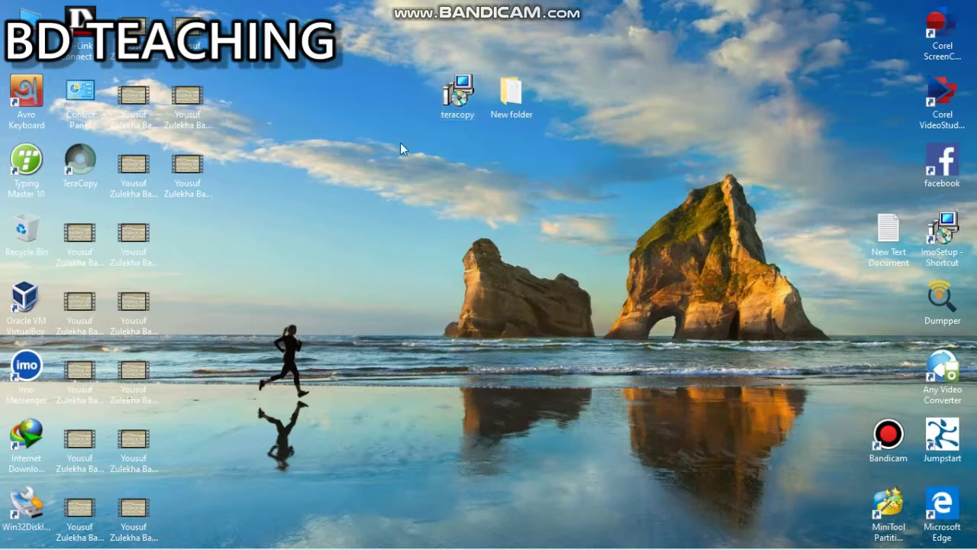